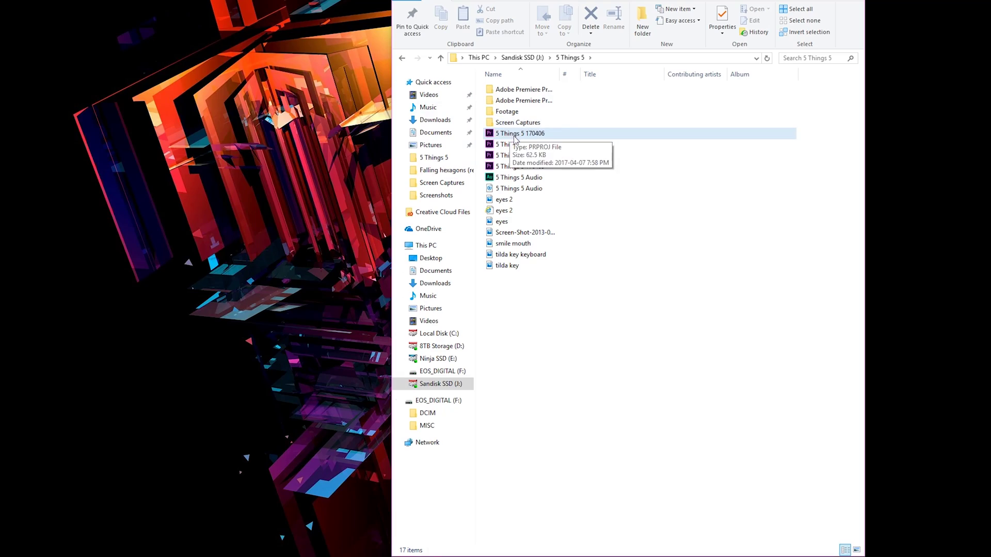
# Drag the 5 Things 5 170406 project file from the 5 Things 5 folder into the Recycle Bin.
pyautogui.moveTo(517, 138); pyautogui.dragTo(0, 0)
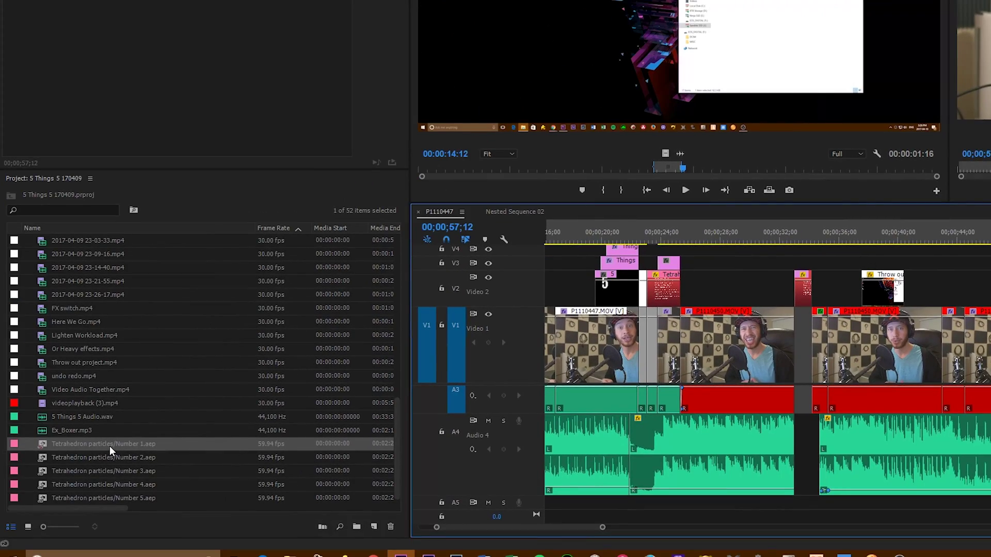
# Start Link Media for the offline Tetrahedron particles/Number 1.aep and choose Locate to browse for it.
pyautogui.rightClick(110, 446)
pyautogui.click(209, 191)
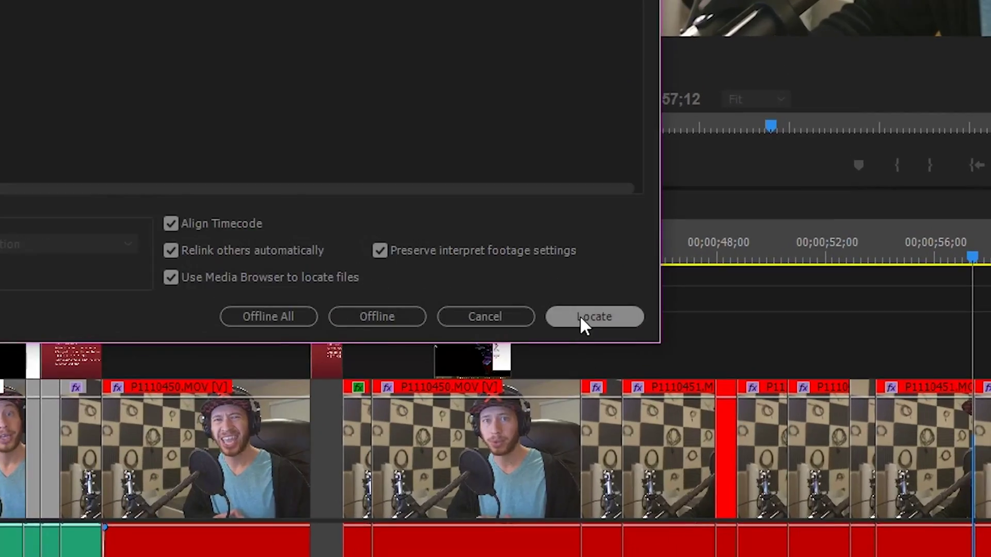
pyautogui.click(582, 319)
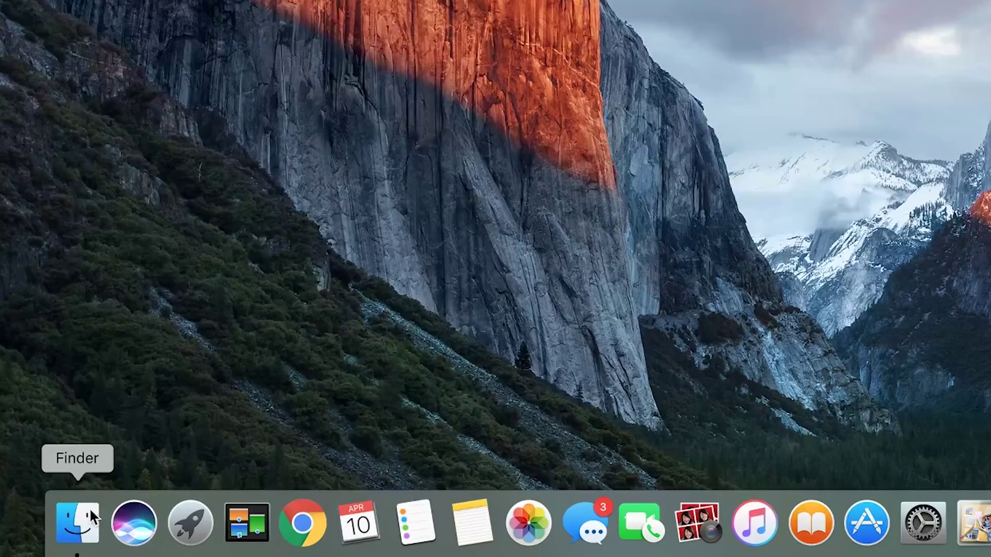
# Open a file browser window and begin typing a search for the missing file.
pyautogui.click(78, 522)
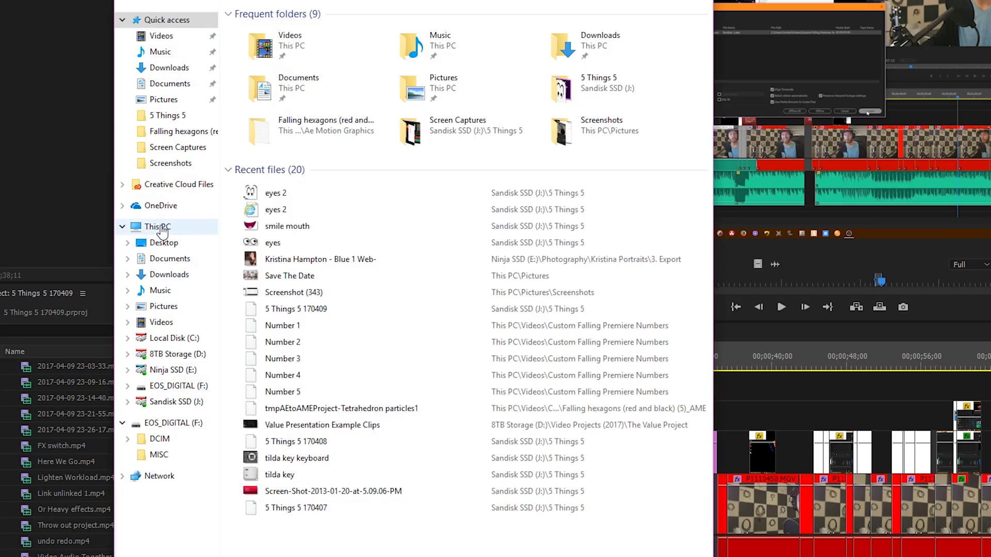
pyautogui.click(157, 227)
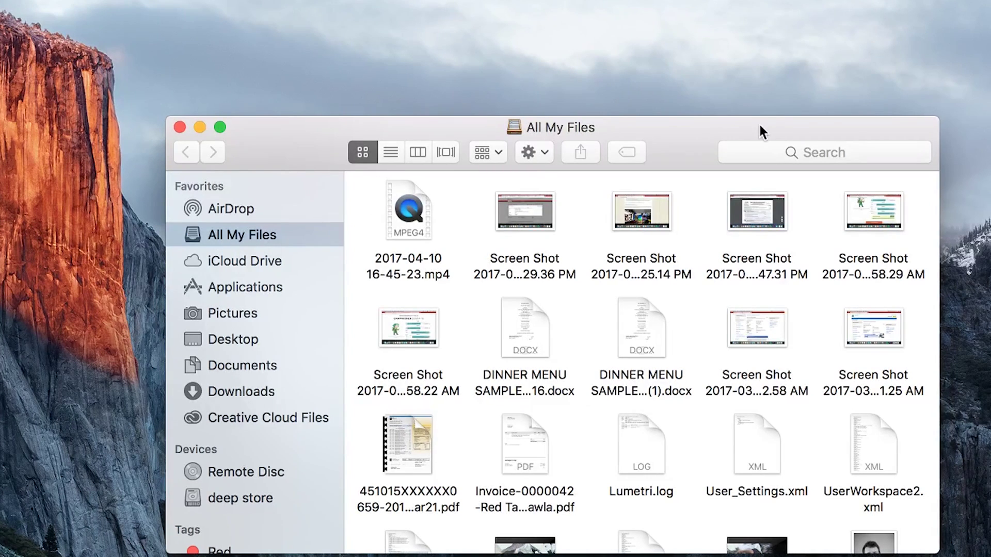
pyautogui.write('etra')
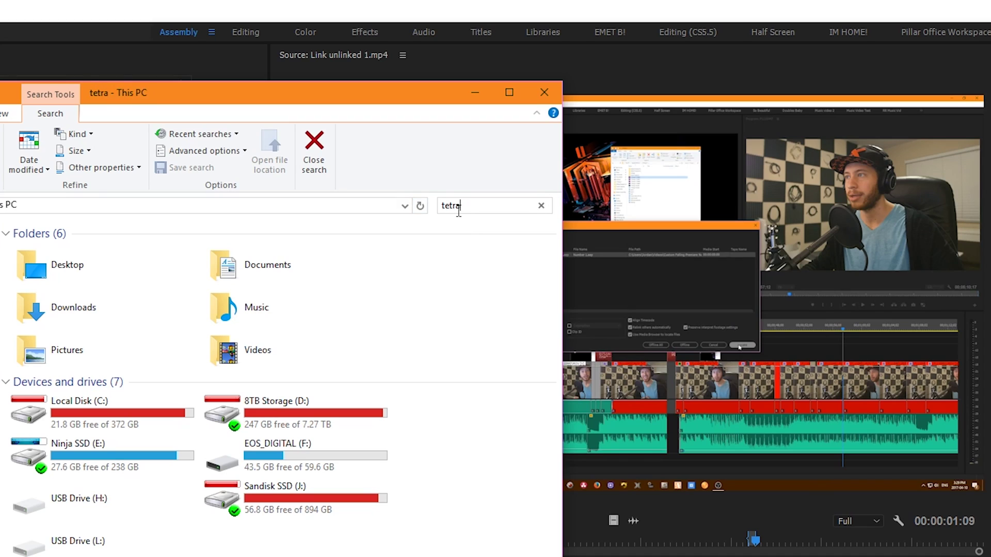
# Search This PC for 'tetra' and right-click the found Custom Falling Premiere Numbers folder.
pyautogui.press('Return')
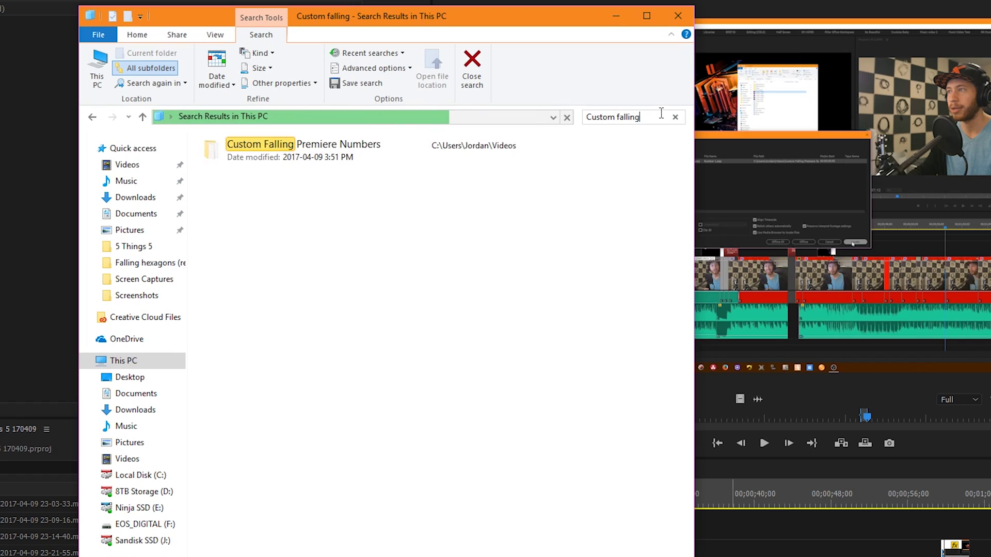
pyautogui.click(302, 156)
pyautogui.rightClick(303, 156)
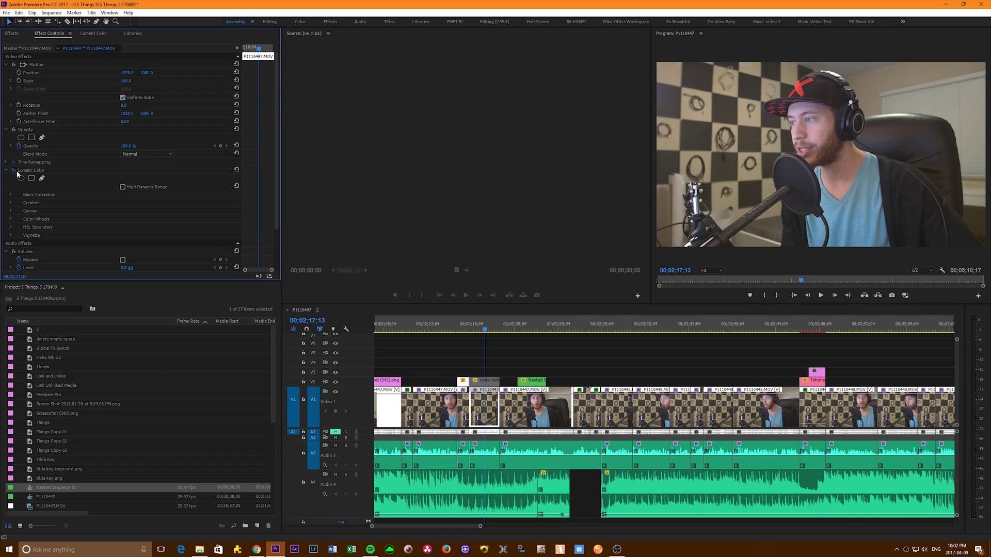
pyautogui.click(14, 171)
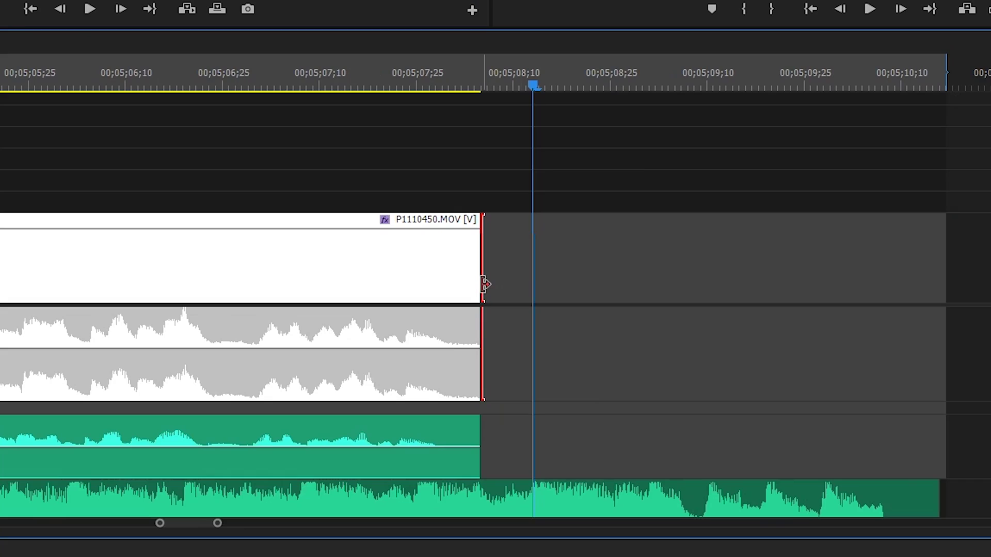
# Extend the end of P1110450.MOV and move a block of timeline clips up to track V3.
pyautogui.moveTo(858, 286); pyautogui.dragTo(955, 284)
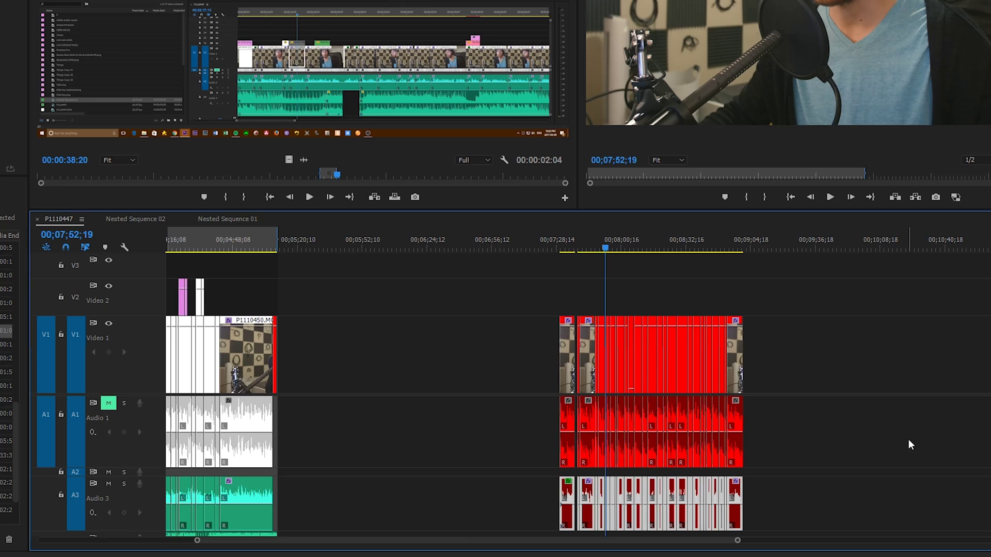
pyautogui.moveTo(906, 442); pyautogui.dragTo(558, 330)
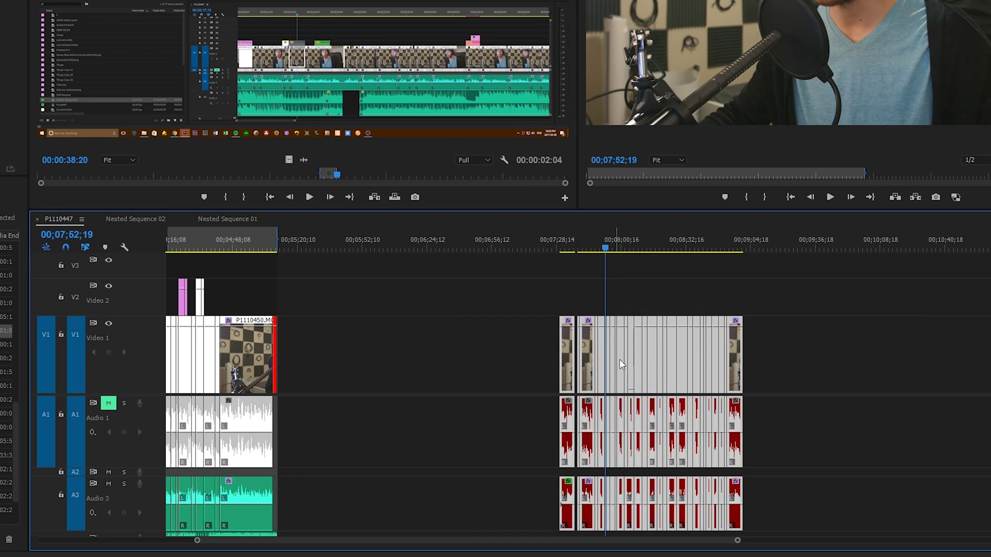
pyautogui.moveTo(635, 368); pyautogui.dragTo(319, 259)
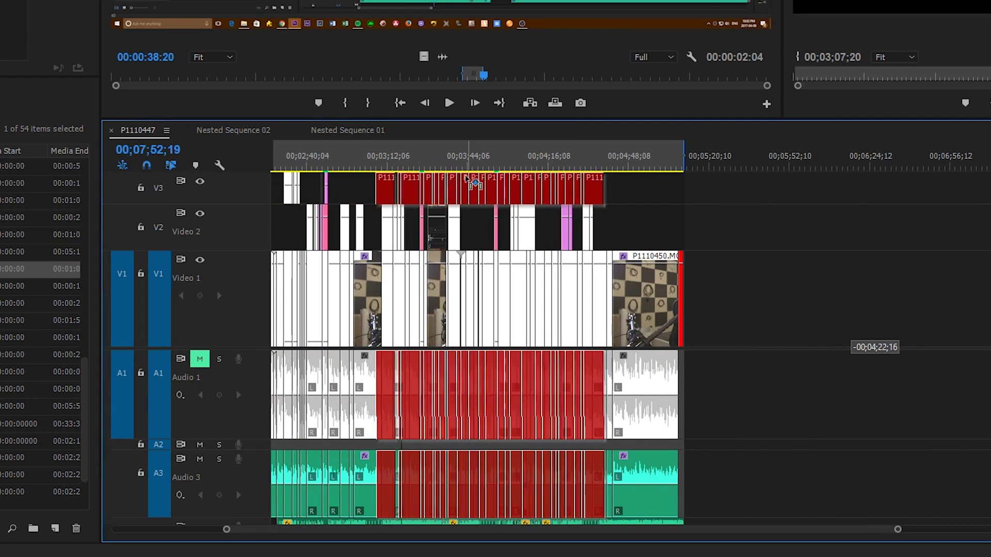
pyautogui.moveTo(467, 181); pyautogui.dragTo(467, 182)
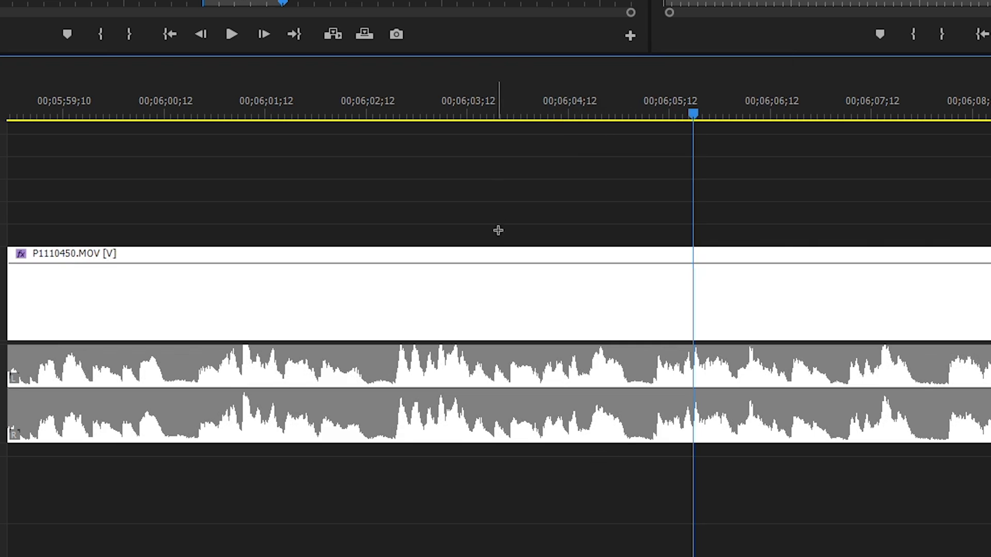
# Unlink P1110450.MOV's video from its audio and slide the video into line with the audio.
pyautogui.moveTo(493, 195); pyautogui.dragTo(513, 338)
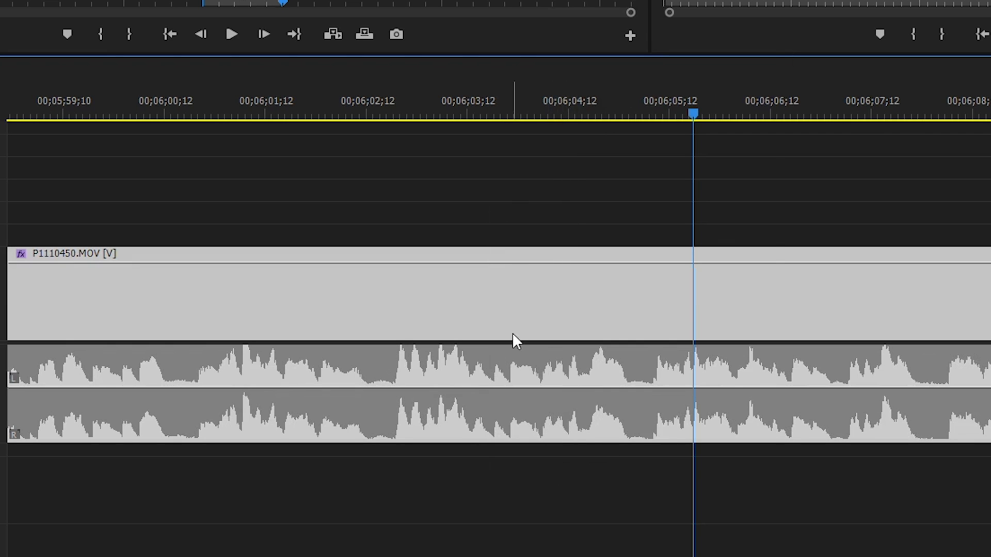
pyautogui.rightClick(507, 308)
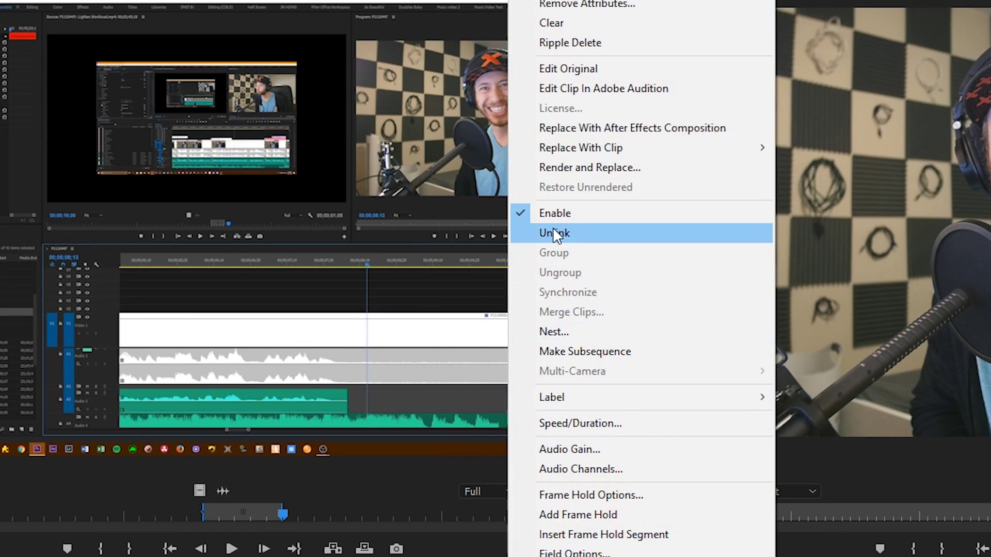
pyautogui.click(553, 232)
pyautogui.moveTo(365, 556); pyautogui.dragTo(873, 556)
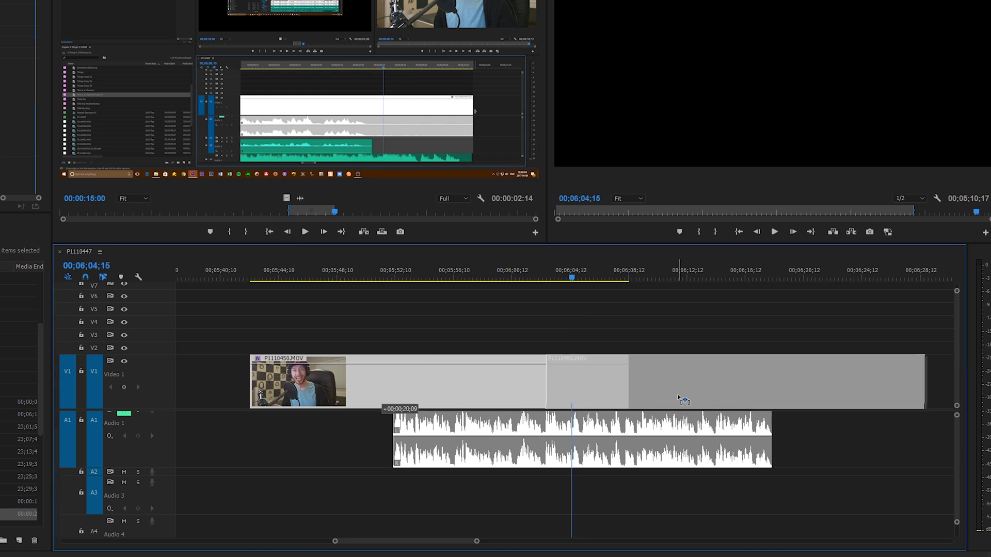
pyautogui.moveTo(683, 401); pyautogui.dragTo(553, 401)
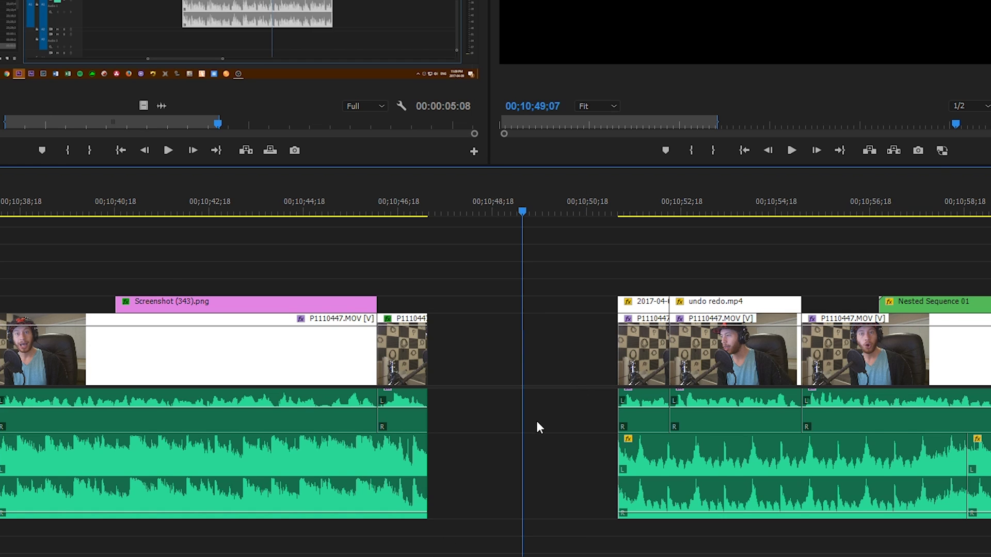
# Ripple-delete the empty gap near 00;10;48 so the later clips shift left.
pyautogui.press('-')
pyautogui.press('-')
pyautogui.press('-')
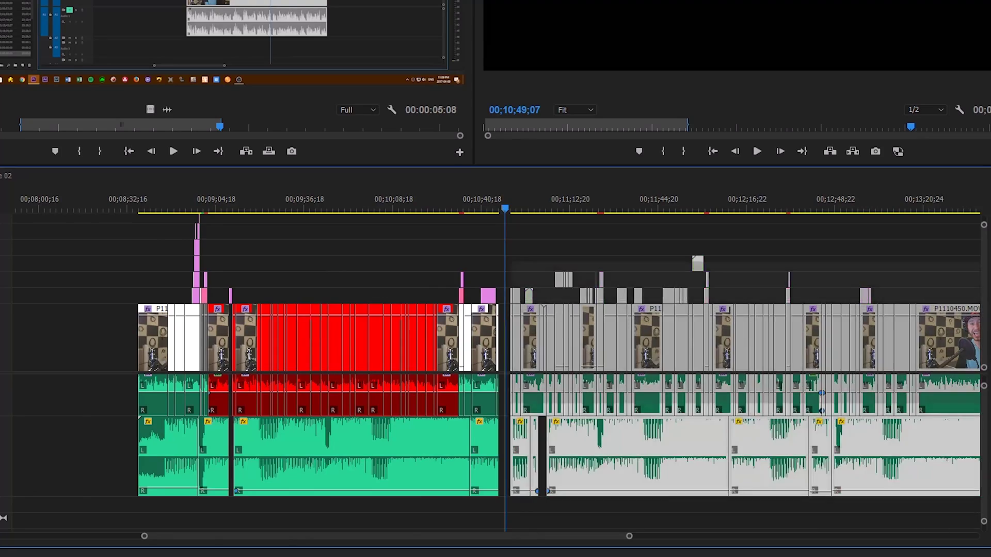
pyautogui.hotkey('ctrl', 'z')
pyautogui.press('=')
pyautogui.press('=')
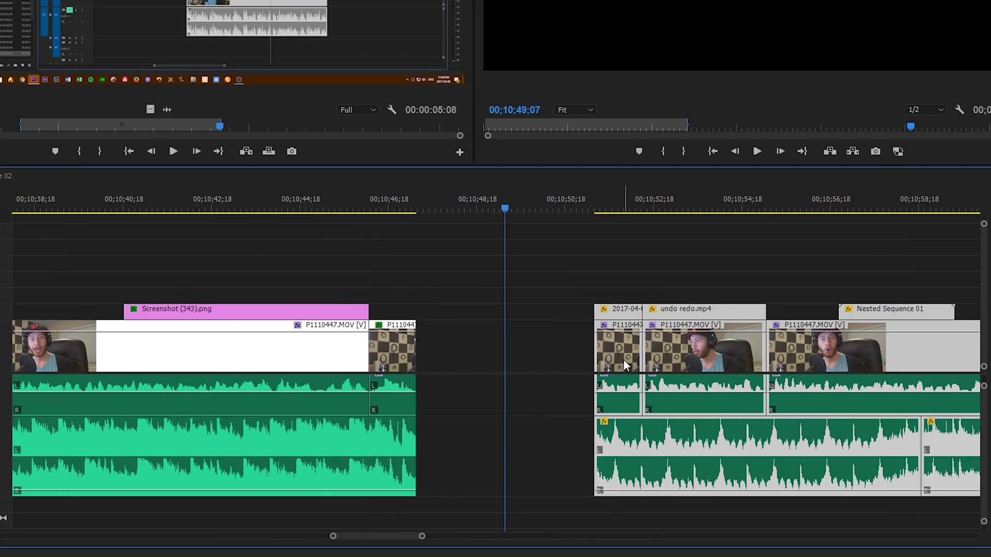
pyautogui.moveTo(624, 366); pyautogui.dragTo(449, 366)
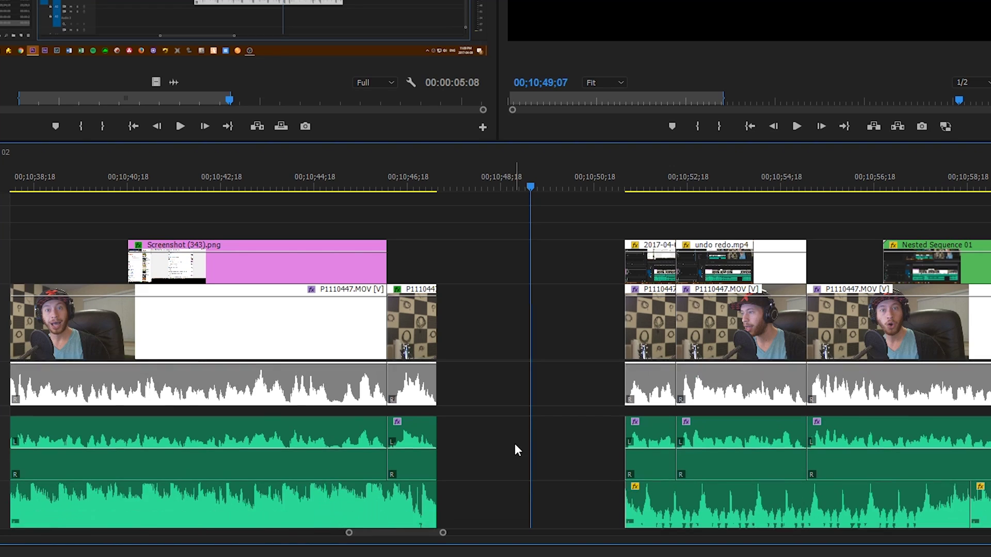
pyautogui.scroll(3, 504, 465)
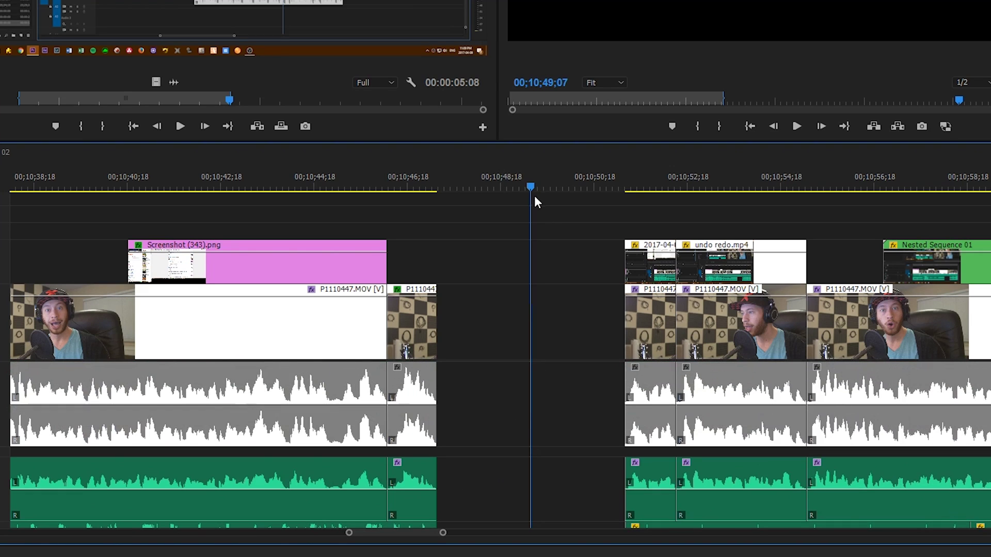
pyautogui.click(506, 331)
pyautogui.press('Delete')
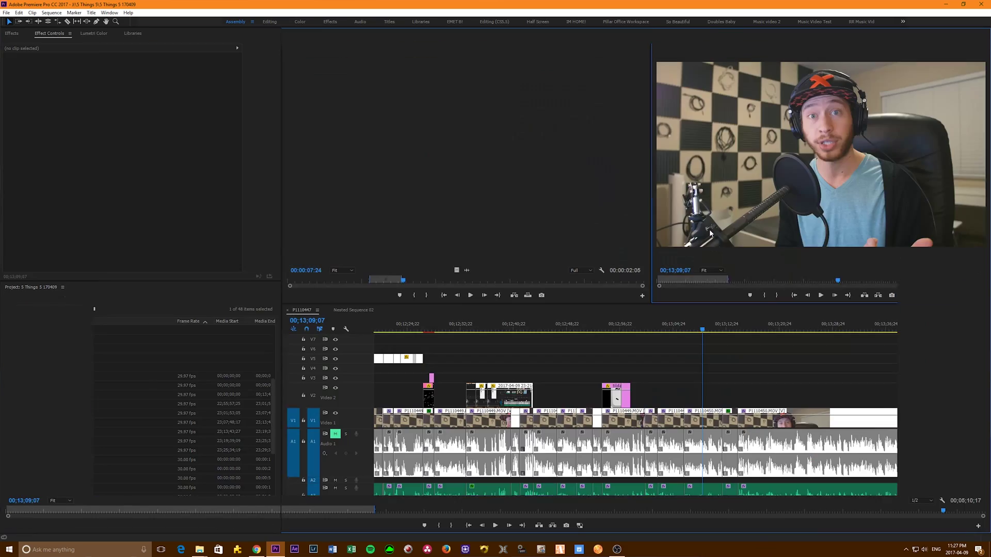
pyautogui.press('`')
pyautogui.press('`')
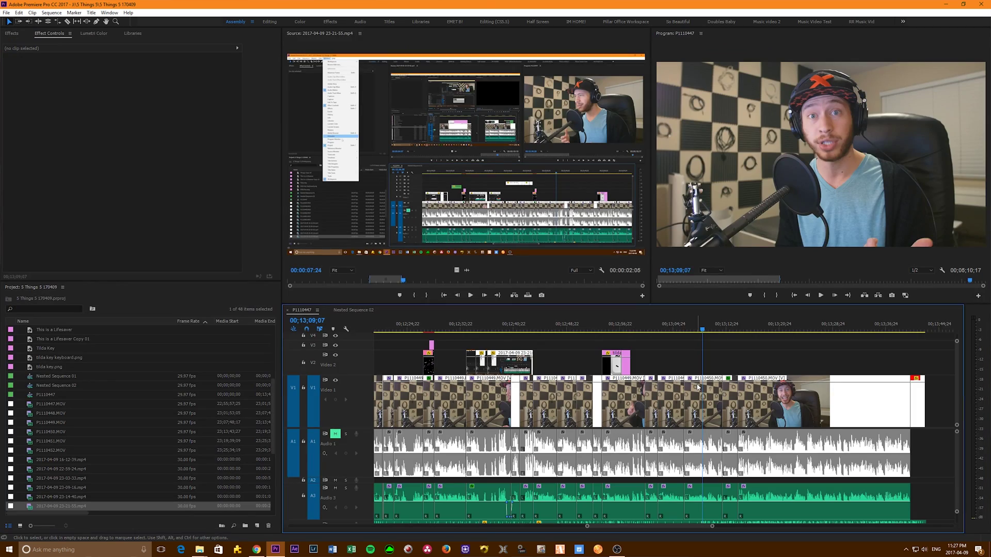